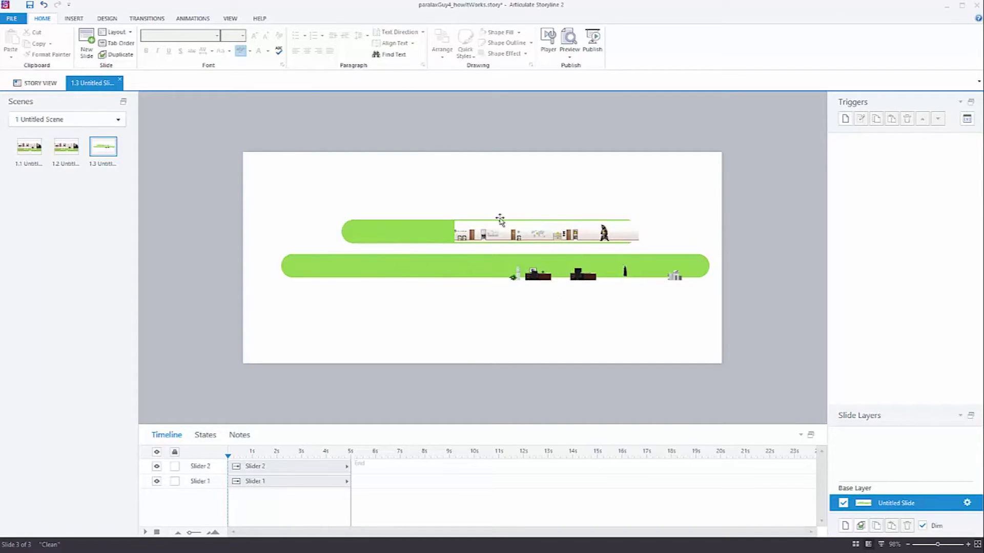
- Insert a slider above the green bars and set its initial value to 8
click(74, 19)
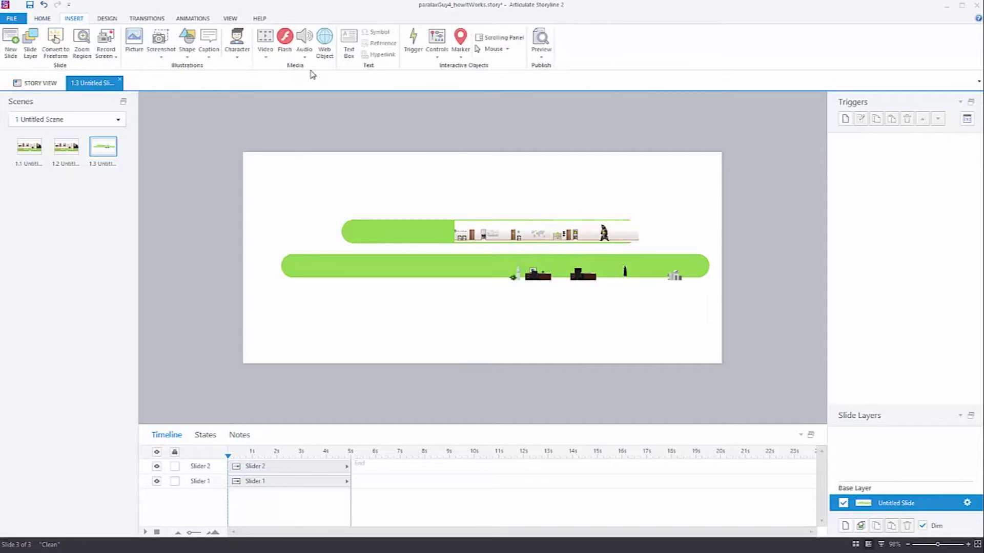
click(437, 43)
click(509, 129)
mouse_move(369, 183)
mouse_down()
mouse_move(527, 200)
mouse_move(608, 191)
mouse_up()
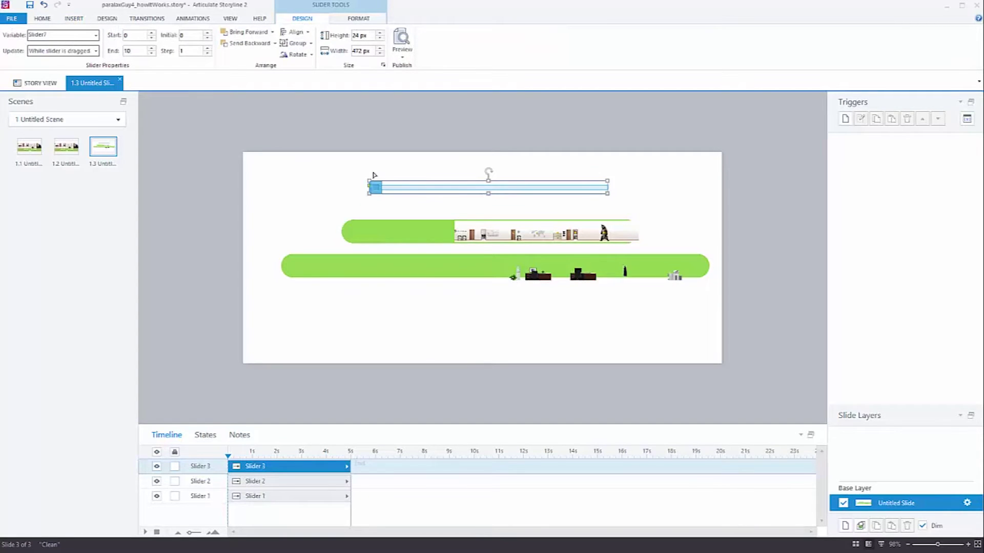
drag(392, 190, 555, 190)
- Check the slider thumb's colour options in the formatting tools, leaving them unchanged
click(347, 18)
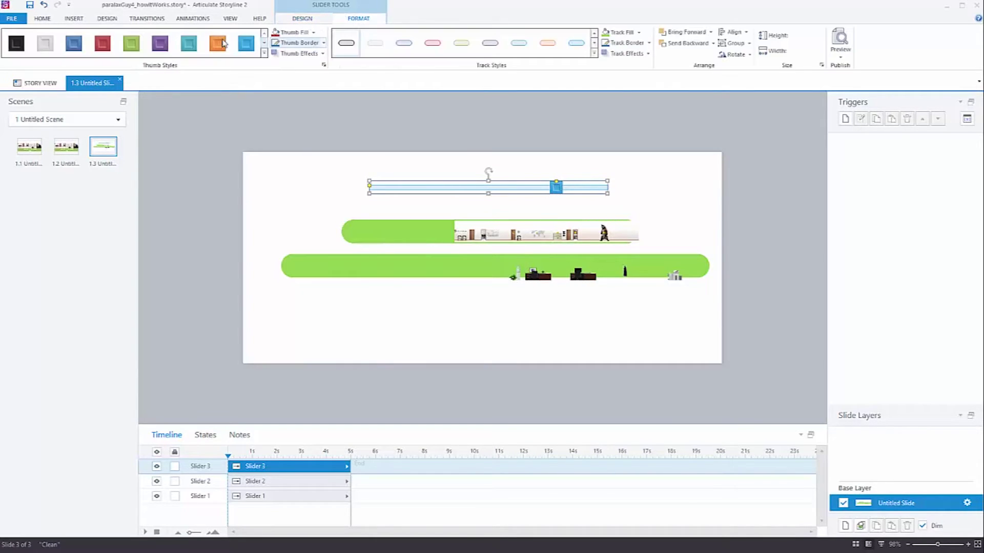
click(313, 32)
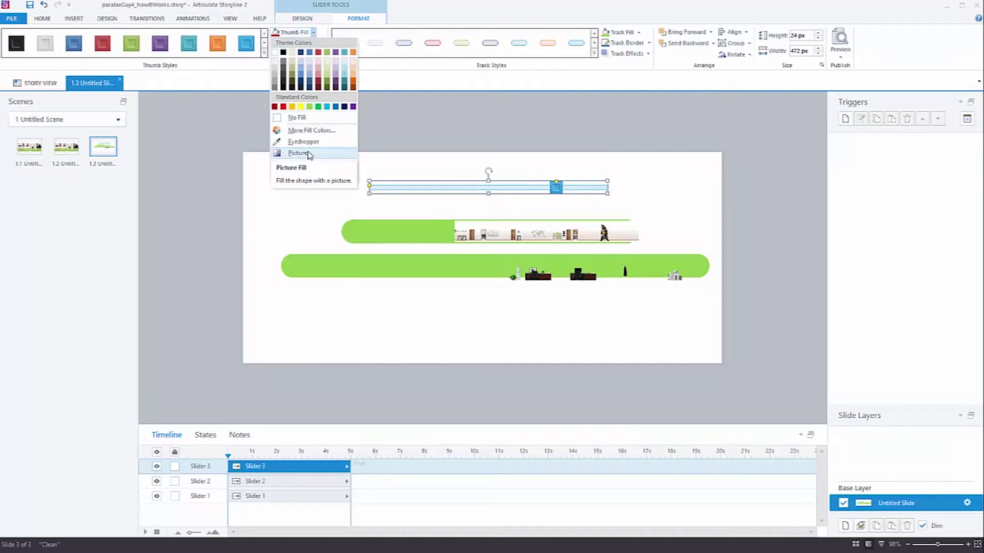
click(560, 194)
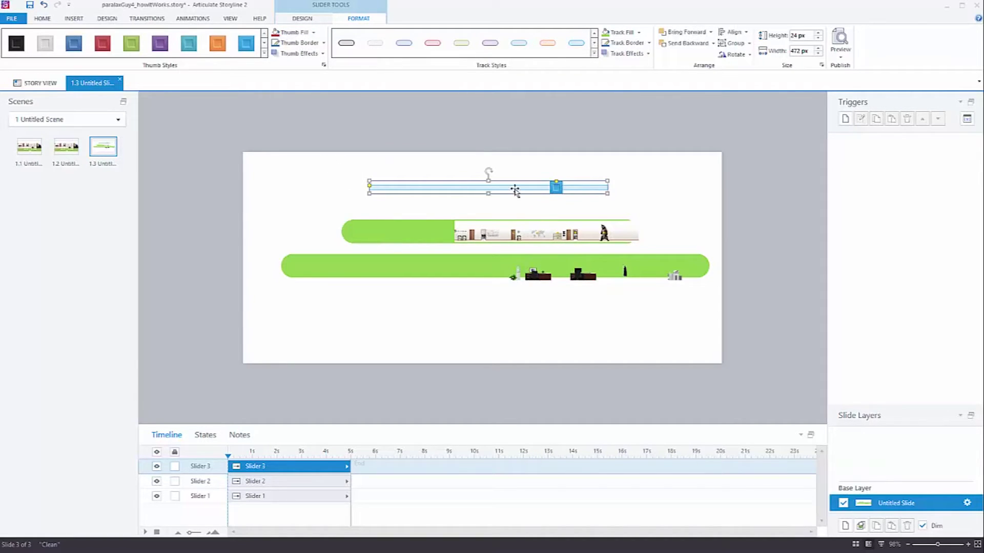
click(304, 18)
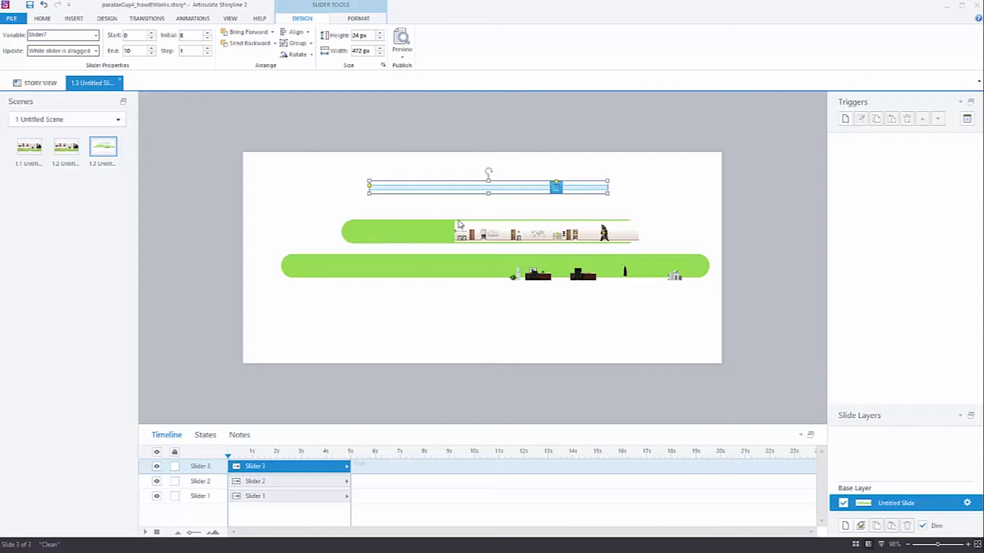
- Select the image slider and the green bar slider, then preview this slide
click(433, 226)
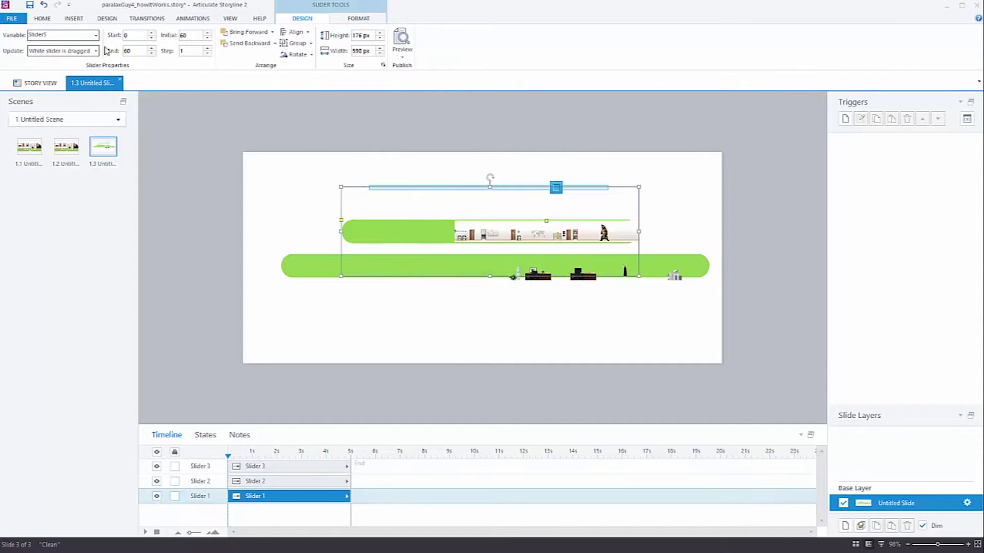
click(318, 263)
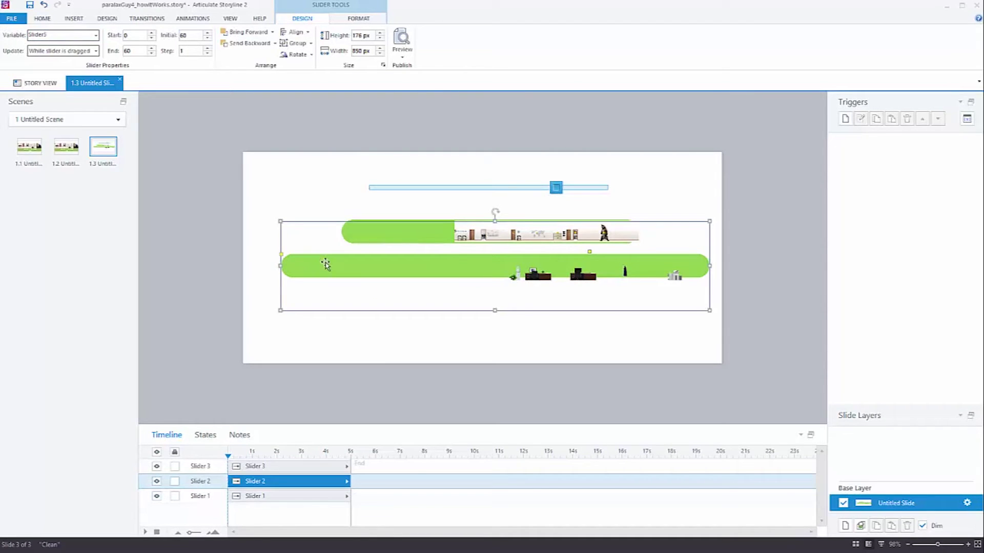
click(402, 54)
click(421, 68)
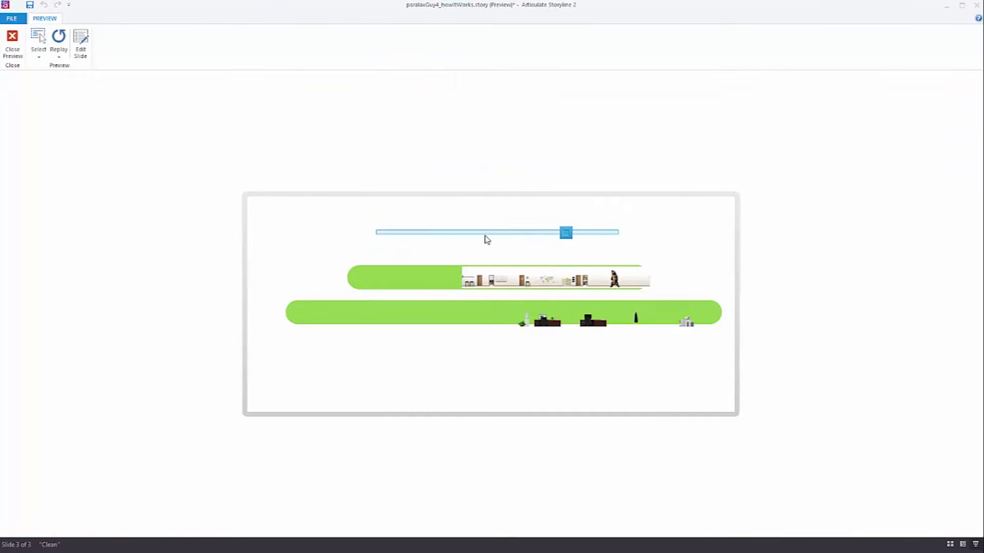
- Drag the picture strip and lower bar left and right to check the parallax, then exit the preview
drag(558, 281, 608, 342)
drag(581, 318, 533, 392)
drag(537, 281, 402, 293)
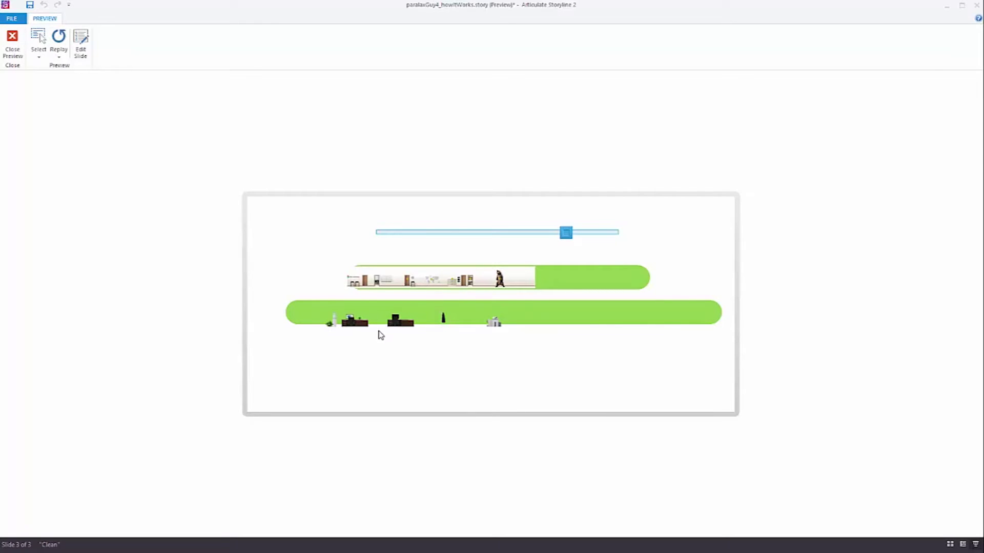
drag(387, 282, 389, 303)
key(Escape)
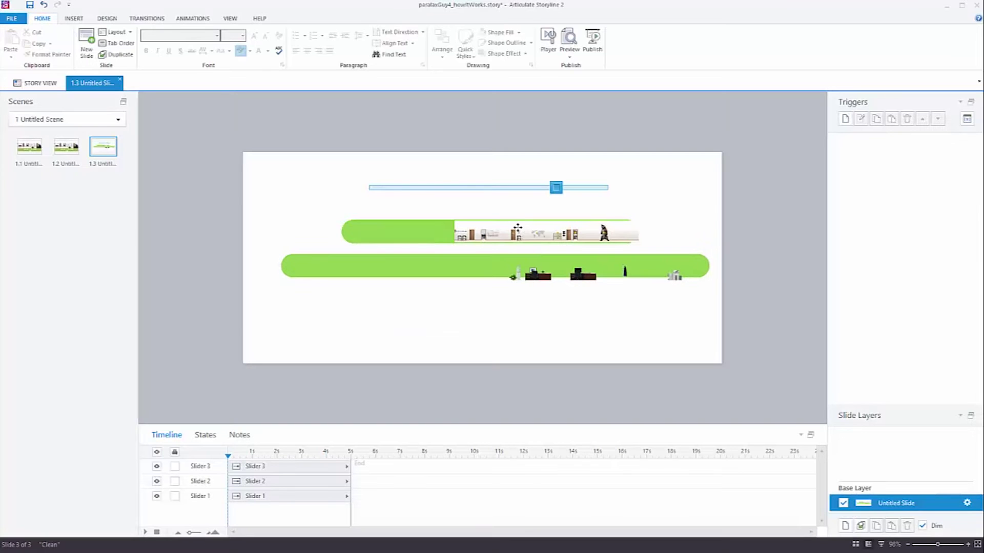
- Select Slider 1 and Slider 2, then zoom the slide view in for a closer look
click(518, 228)
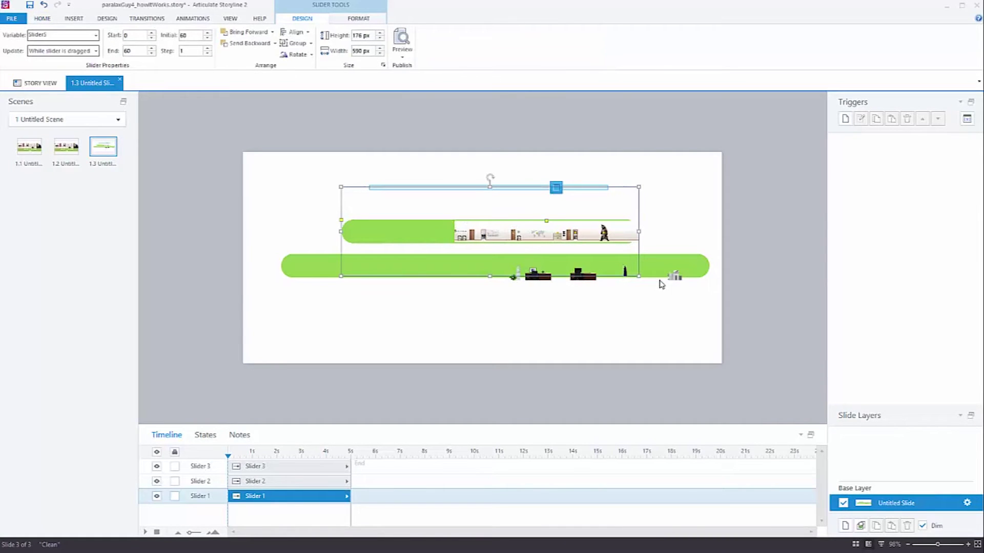
click(674, 277)
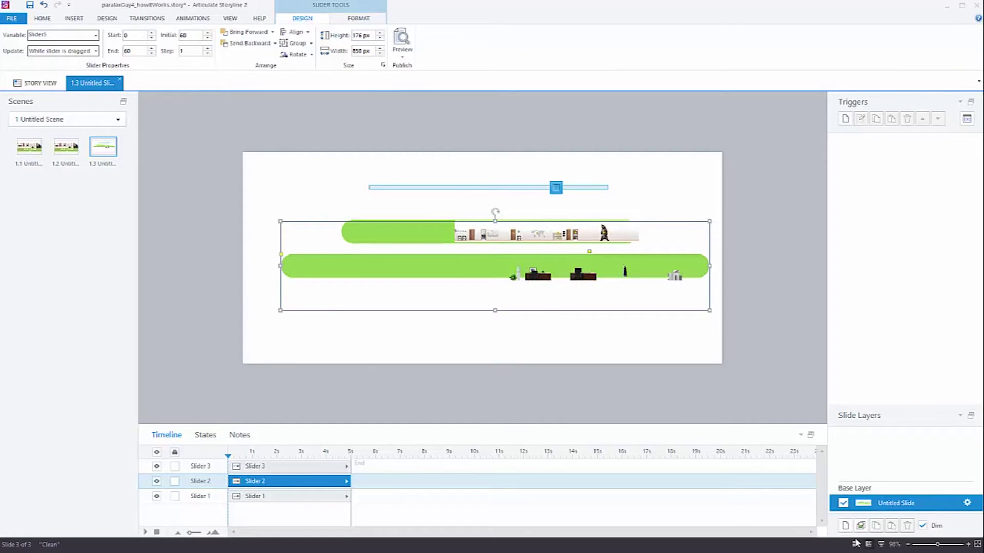
drag(939, 544, 958, 547)
click(962, 547)
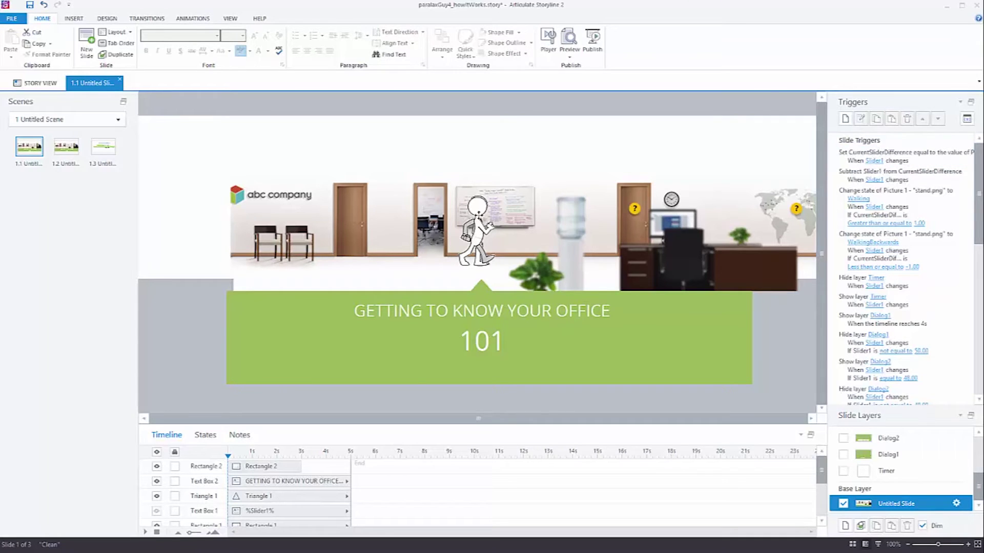
- Hide Rectangle 2 and walkCycle01.gif in the timeline, then show the stand.png figure's states
click(479, 219)
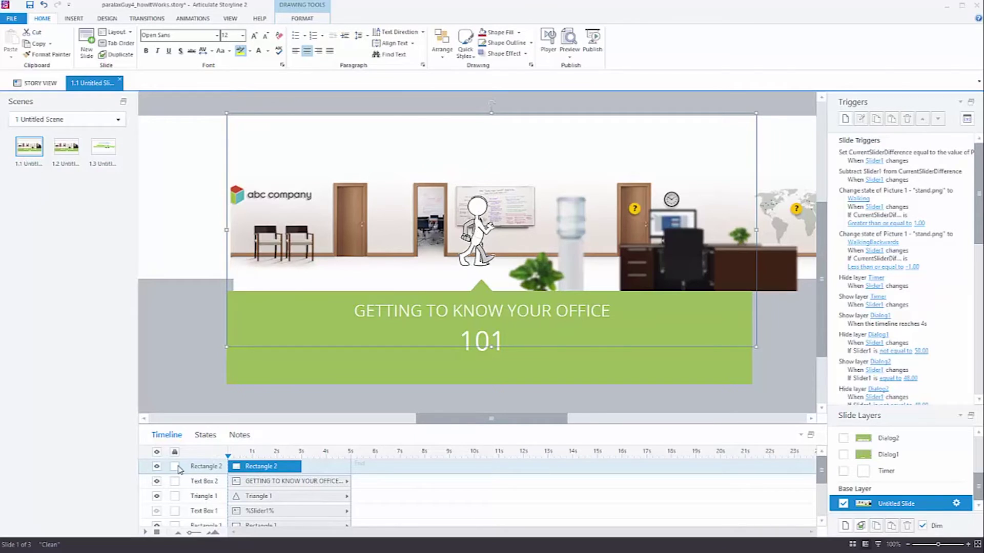
click(156, 467)
click(471, 270)
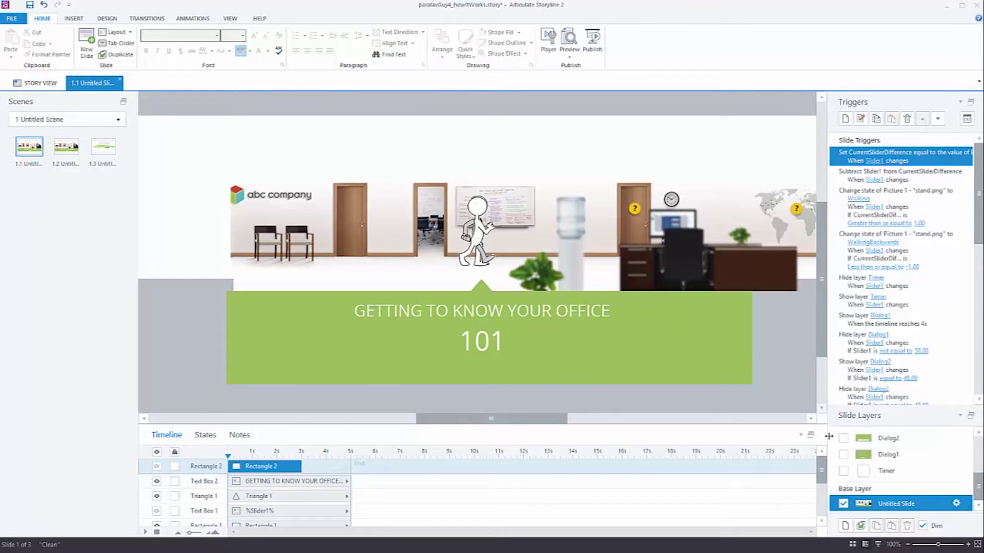
drag(822, 475, 822, 500)
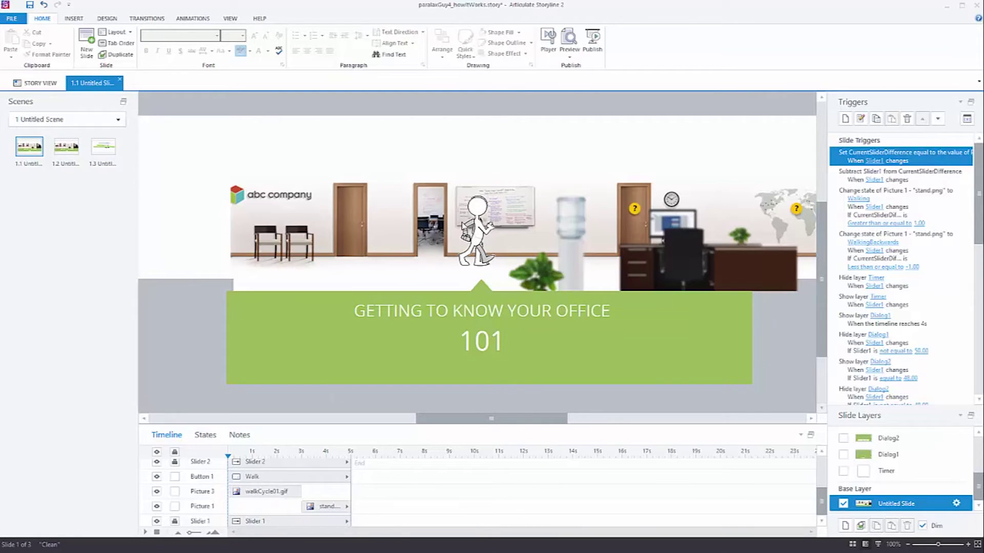
click(156, 491)
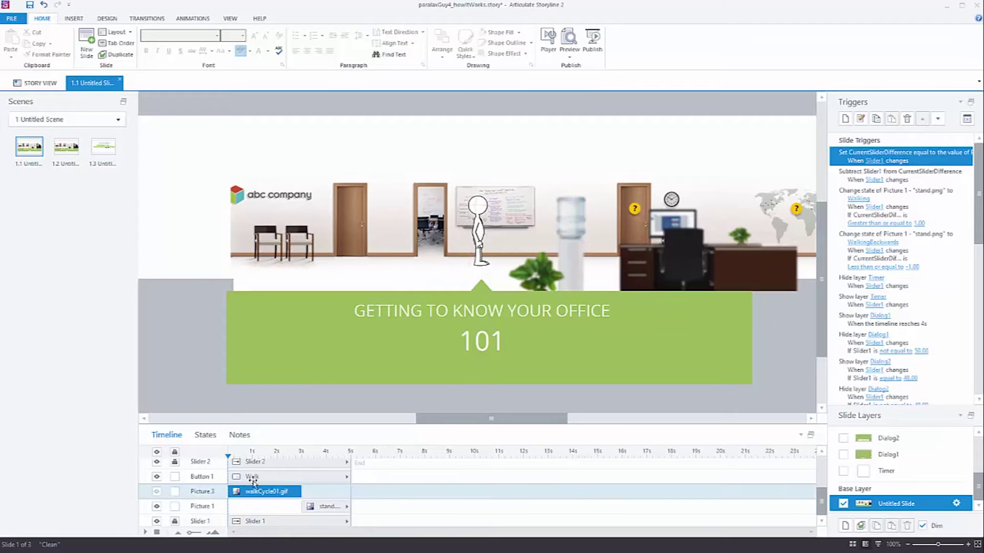
click(329, 506)
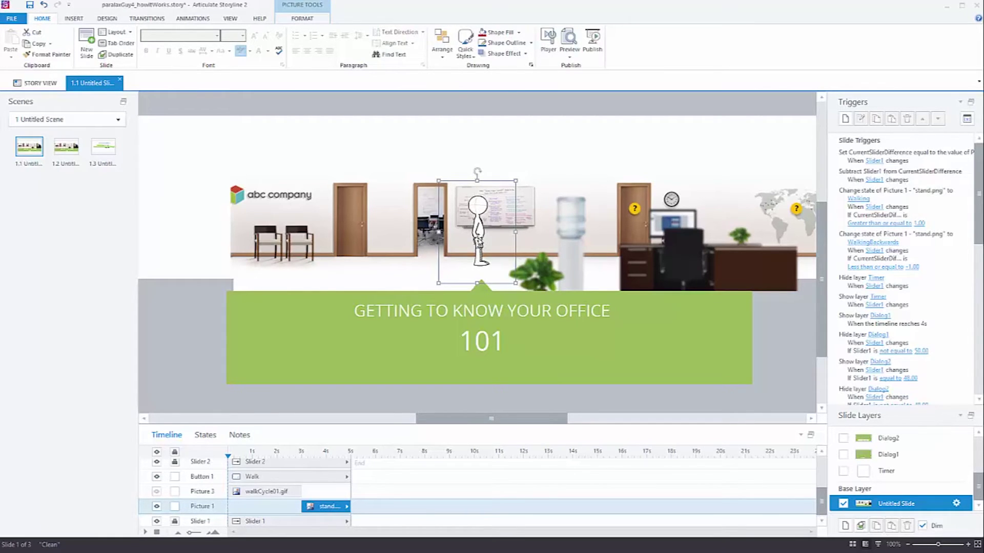
click(208, 435)
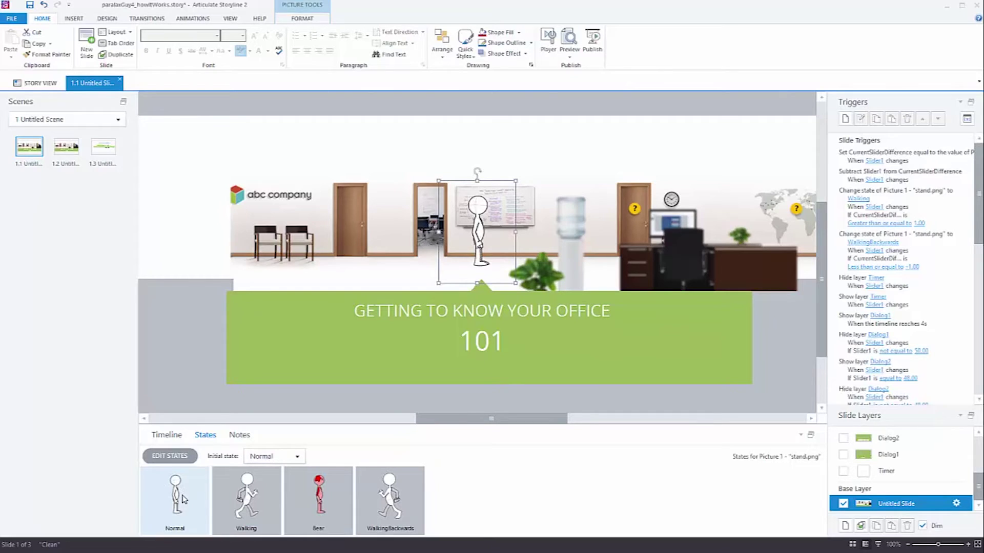
- View the stand.png figure's Walking state image, walkCycle01.png
click(245, 497)
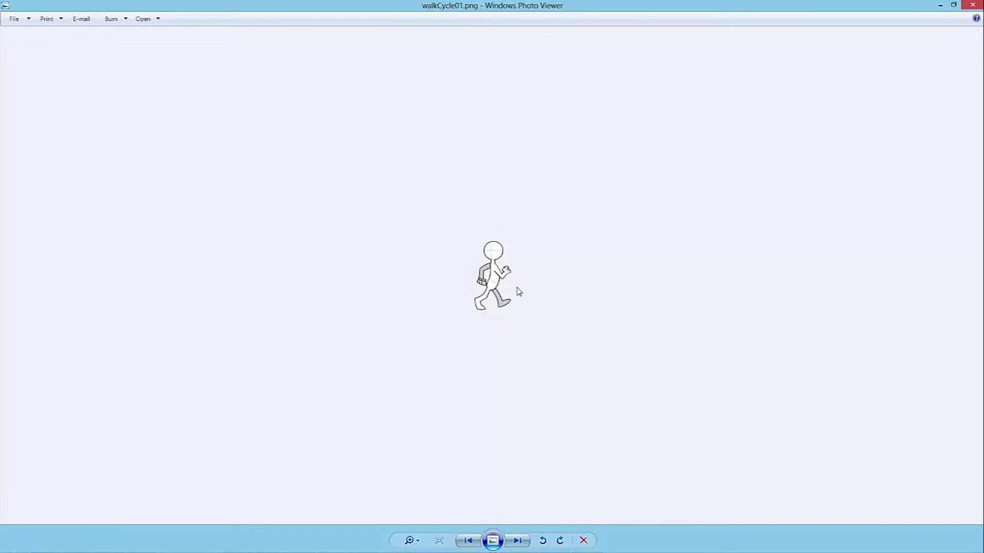
- Cycle through walkCycle01–07.png back to walkCycle01, then close Windows Photo Viewer
click(518, 542)
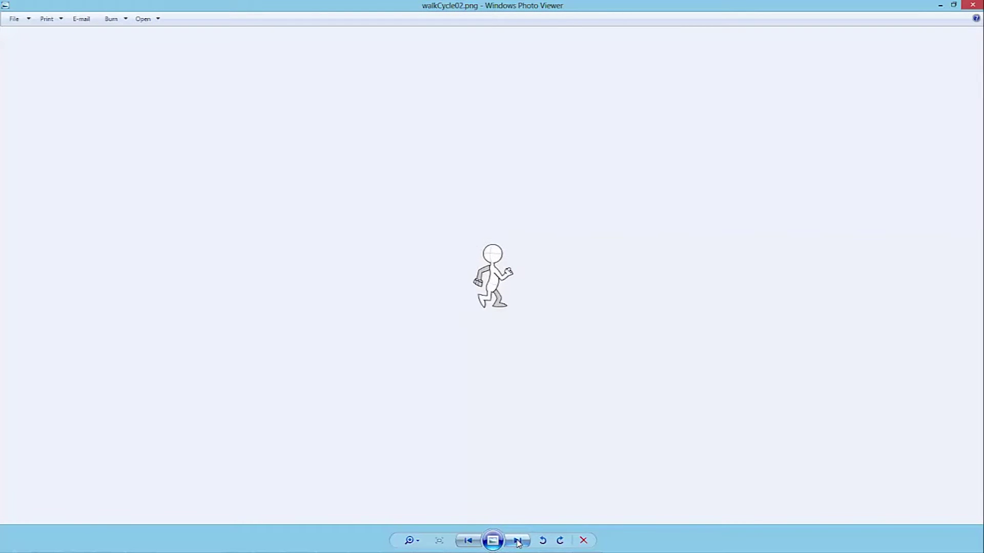
click(518, 542)
click(518, 542)
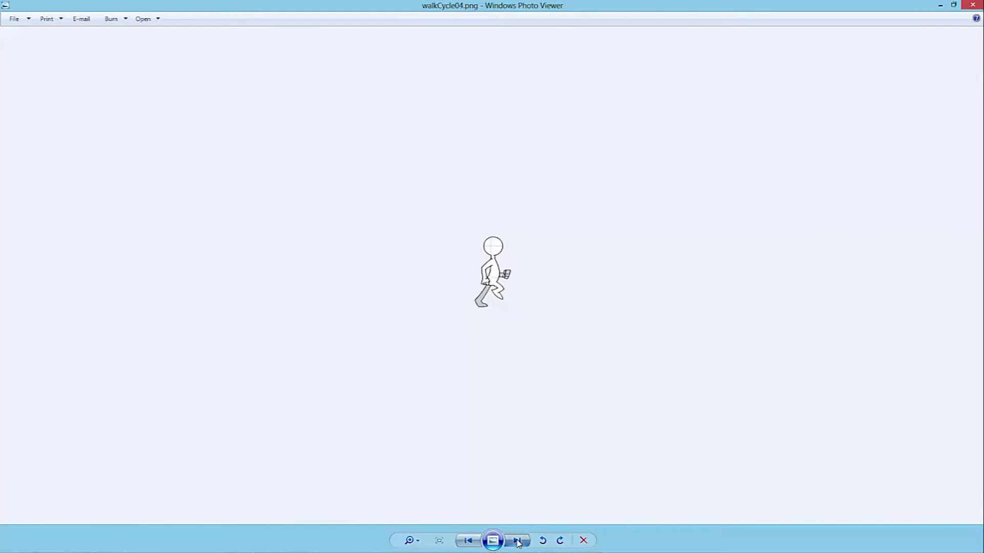
click(518, 542)
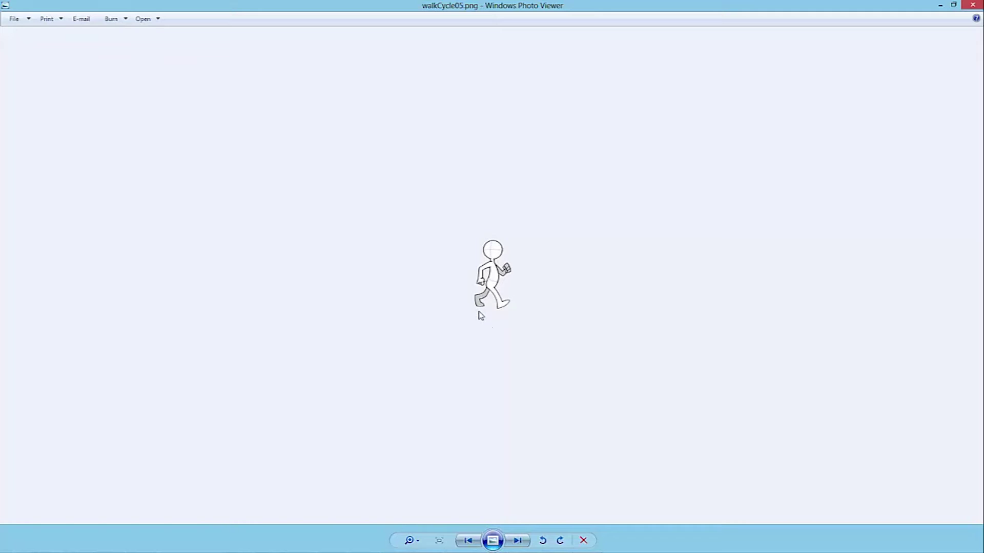
click(516, 541)
click(517, 542)
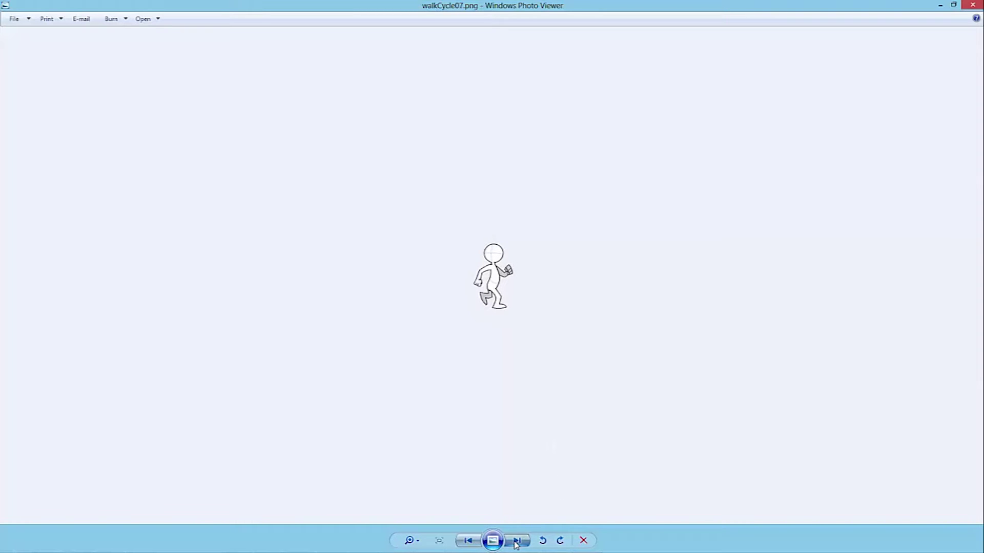
click(517, 542)
click(516, 542)
click(517, 542)
click(516, 542)
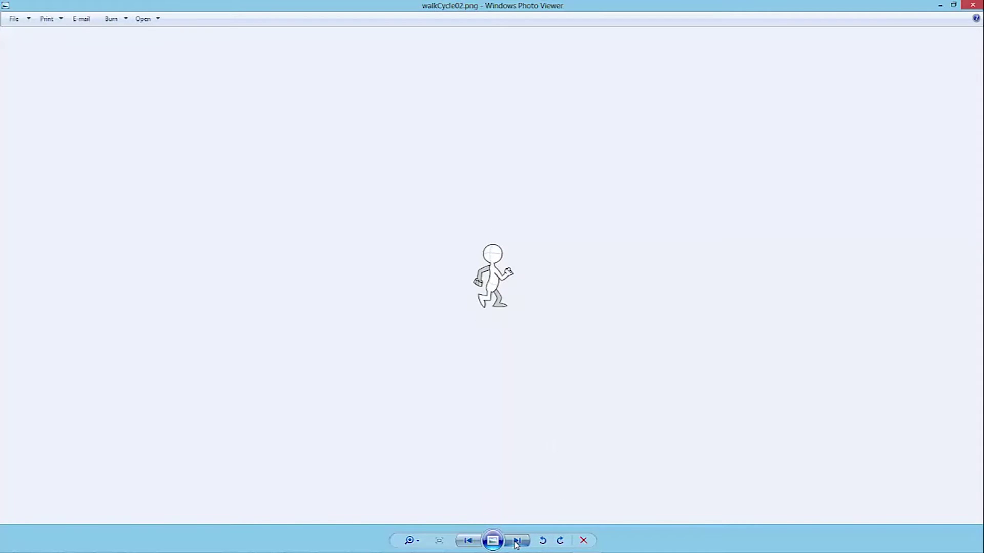
click(516, 542)
click(516, 542)
click(516, 543)
click(516, 542)
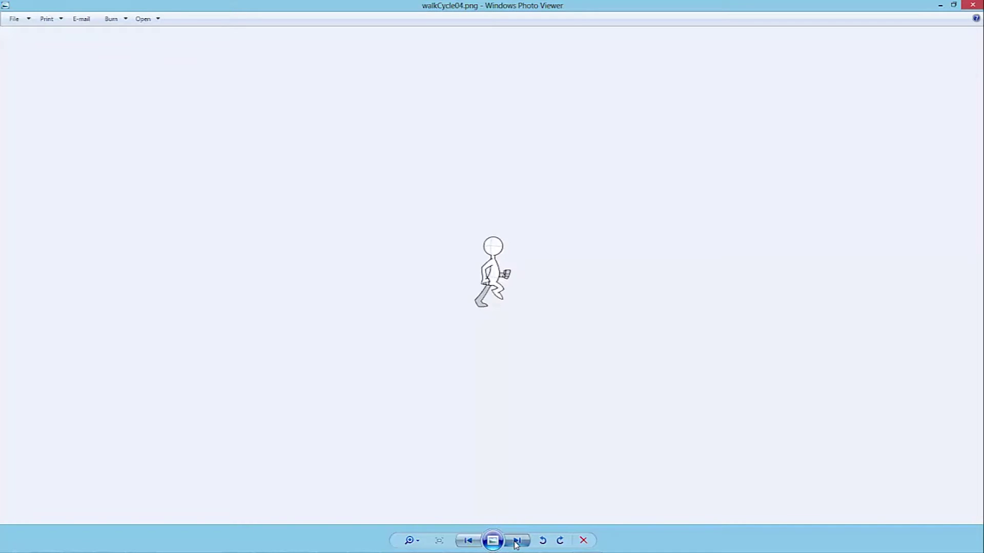
click(516, 543)
click(517, 542)
click(517, 542)
click(517, 542)
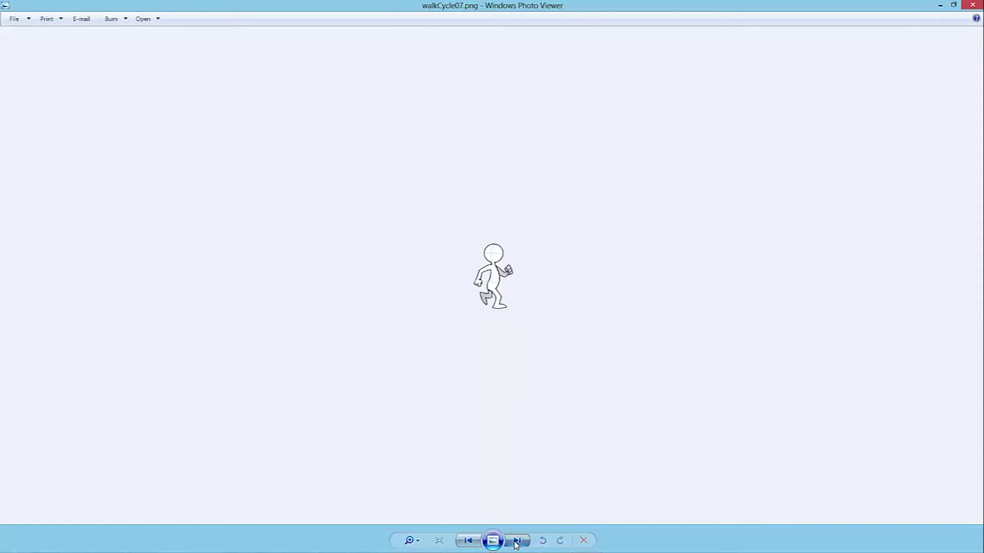
click(516, 542)
click(517, 542)
click(516, 542)
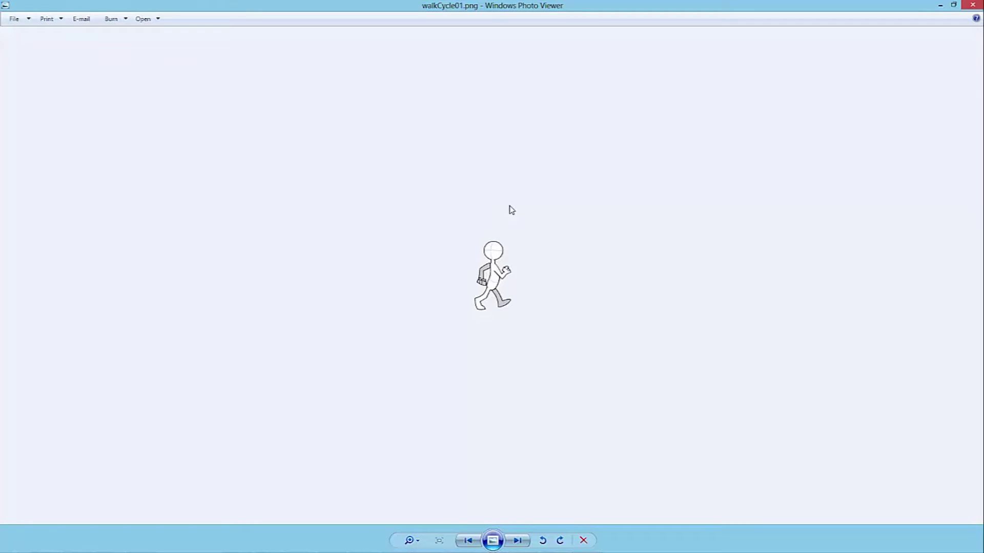
click(971, 7)
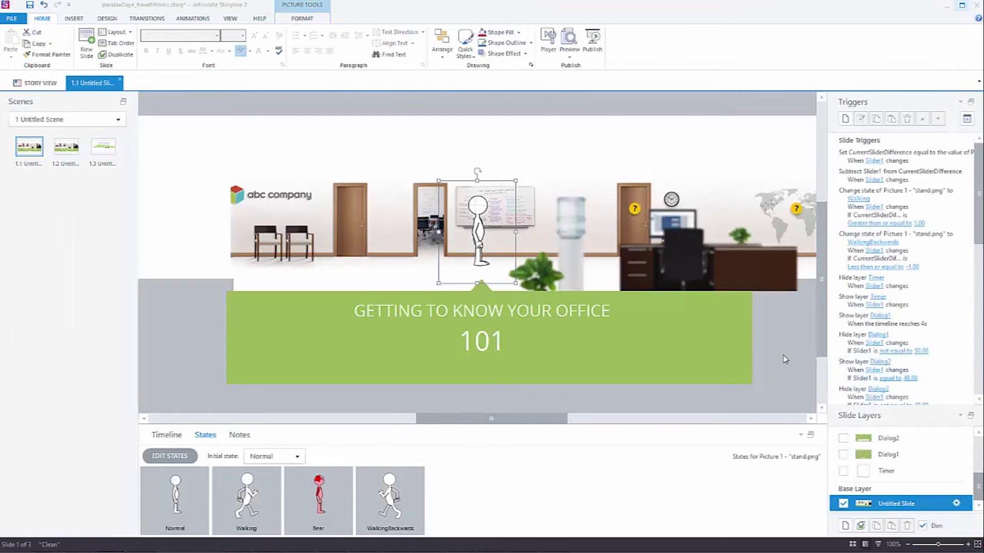
- Inspect the slide triggers, including the one switching to Walking, then show the slide timeline
click(523, 225)
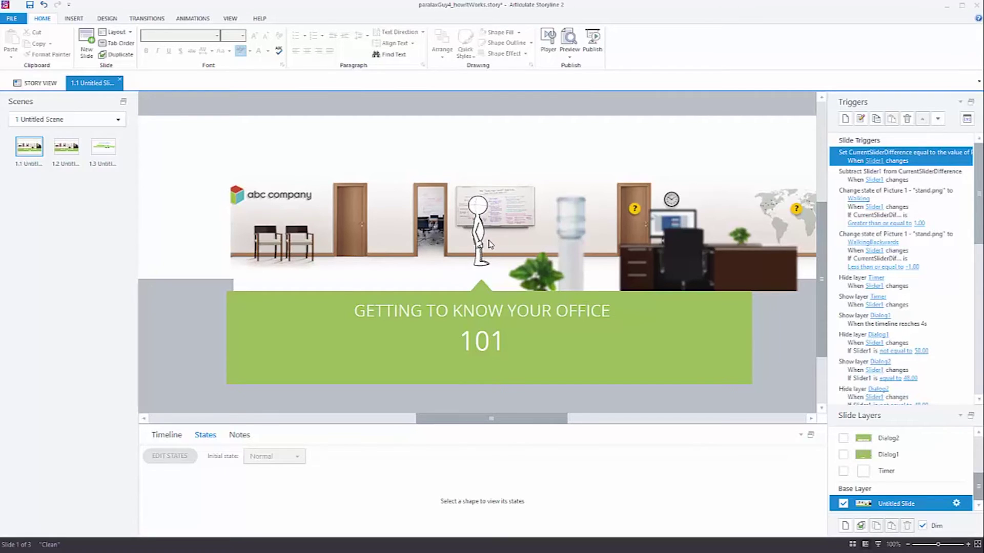
click(925, 206)
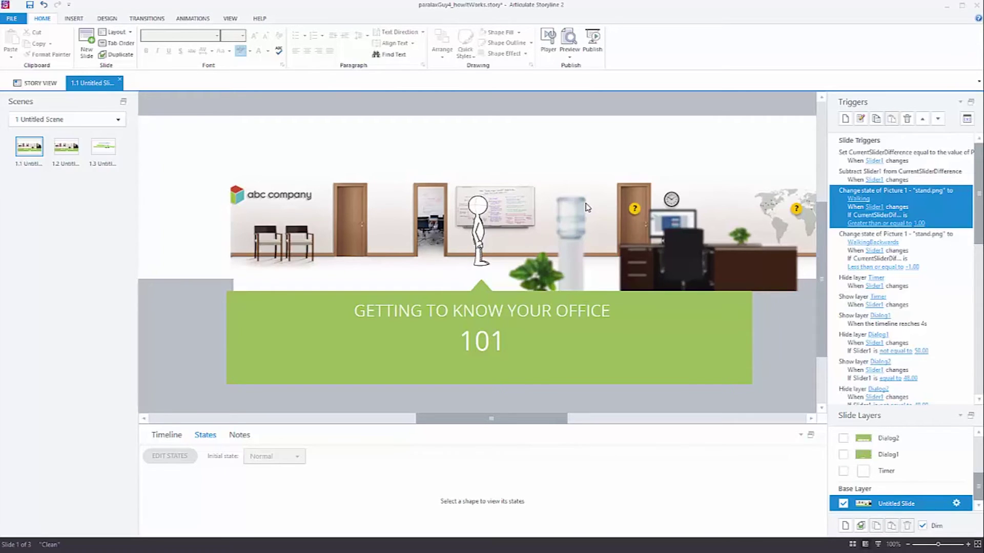
click(164, 436)
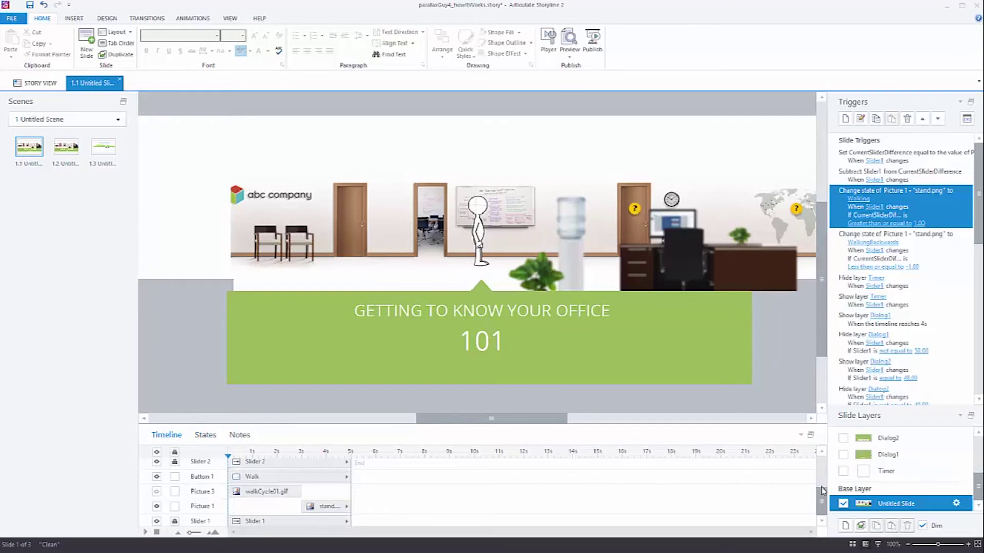
- Make Text Box 1 (%Slider1%) visible in the timeline and preview just this slide
scroll(821, 491, up, 4)
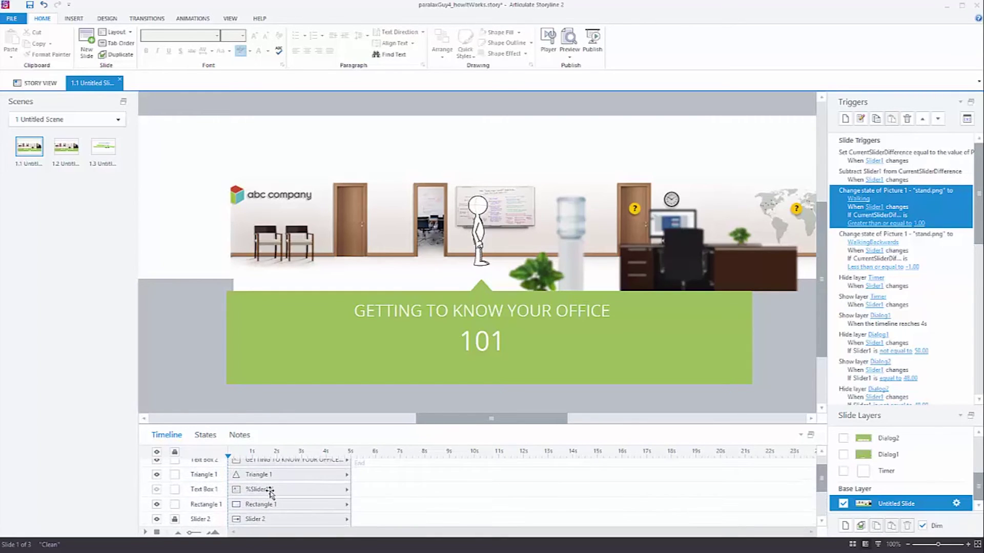
click(157, 489)
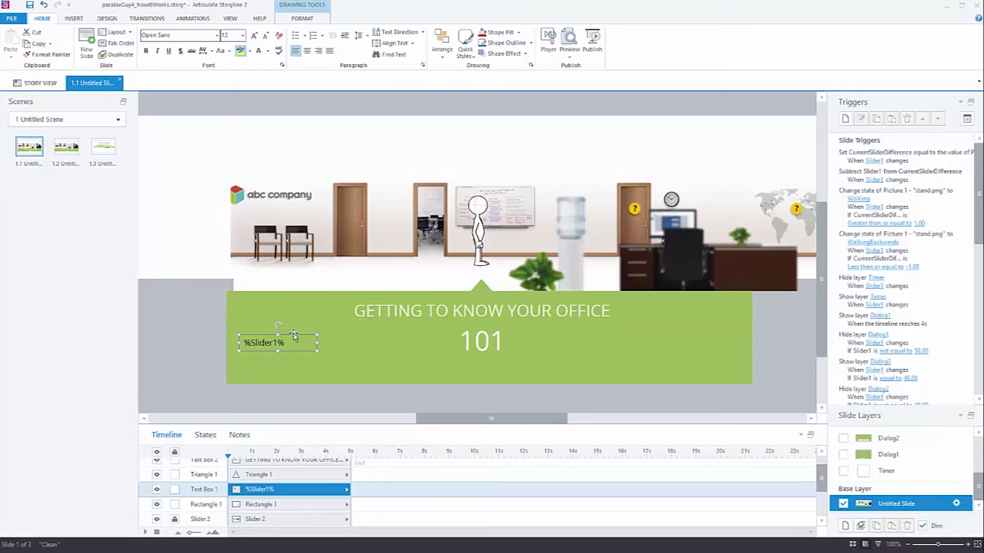
click(570, 51)
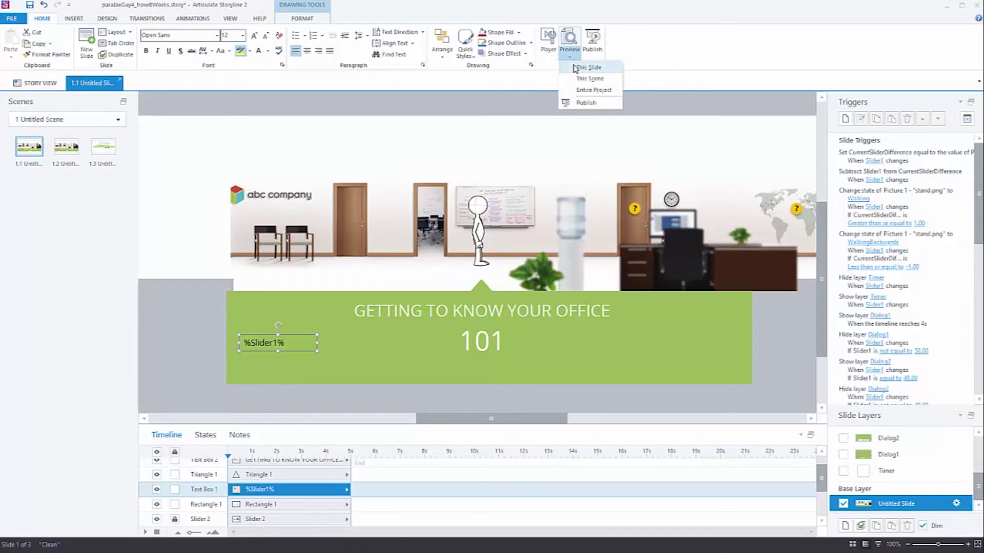
click(587, 67)
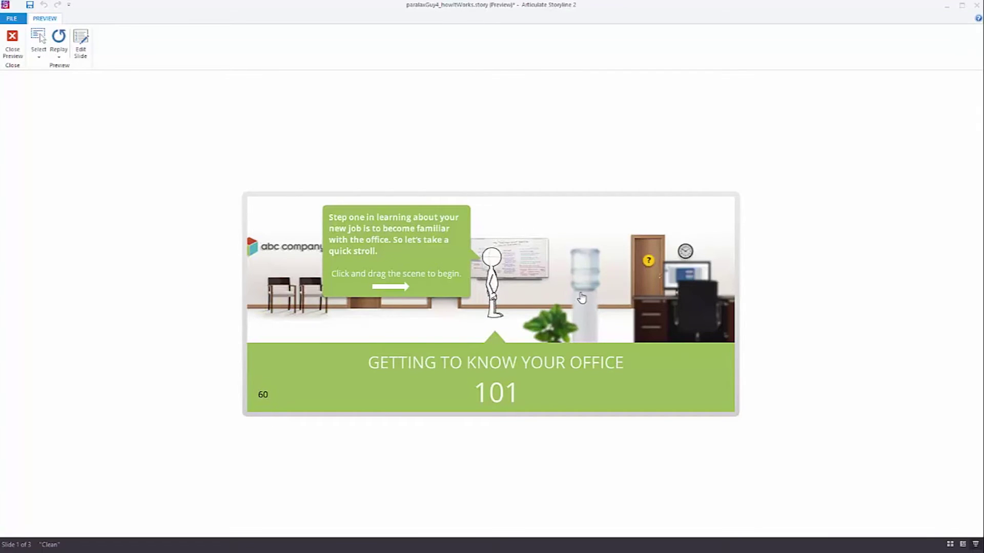
- Drag the office scene in the preview so the figure walks and the slider value drops
drag(582, 299, 356, 303)
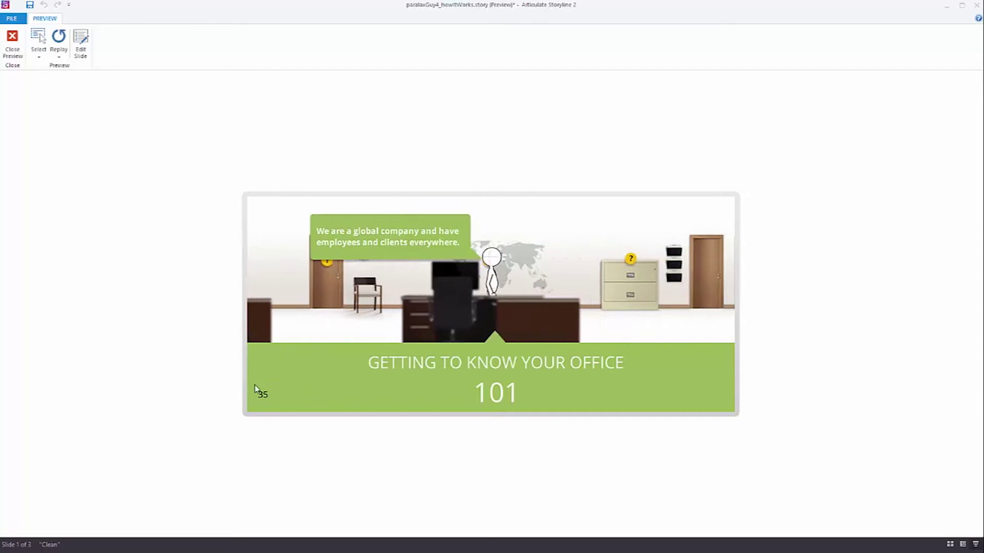
click(647, 306)
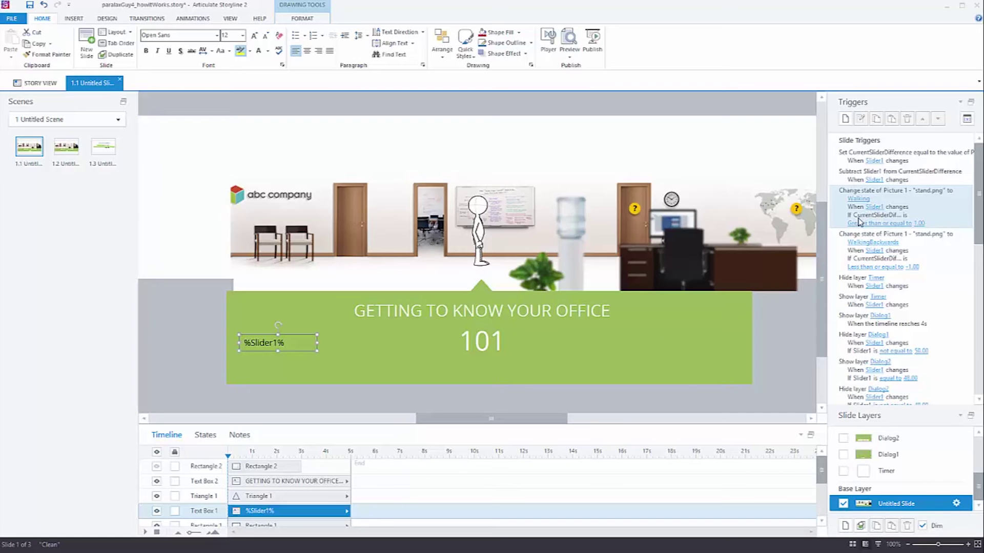
click(920, 251)
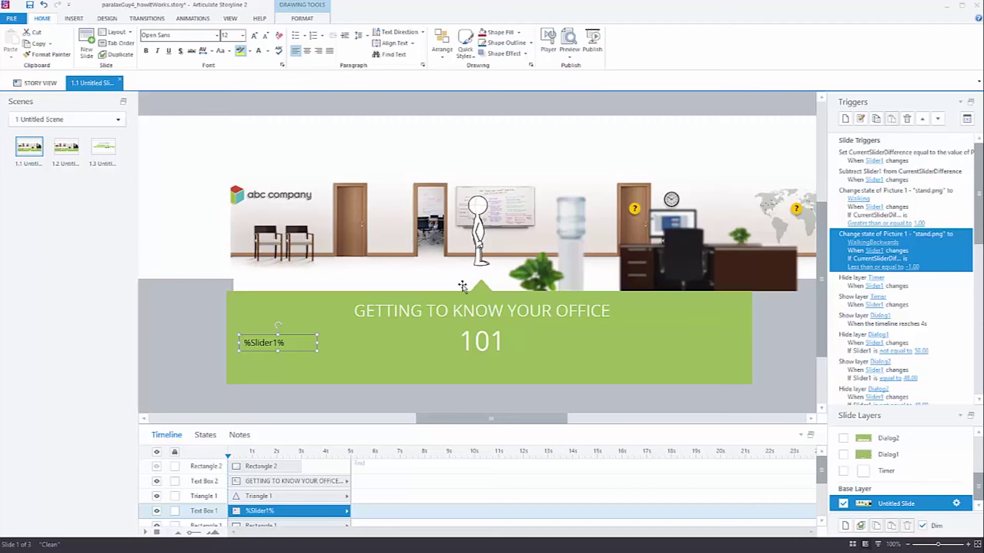
- Open the Timer layer to see its triggers setting stand.png to Normal above 0, otherwise Bear
click(898, 473)
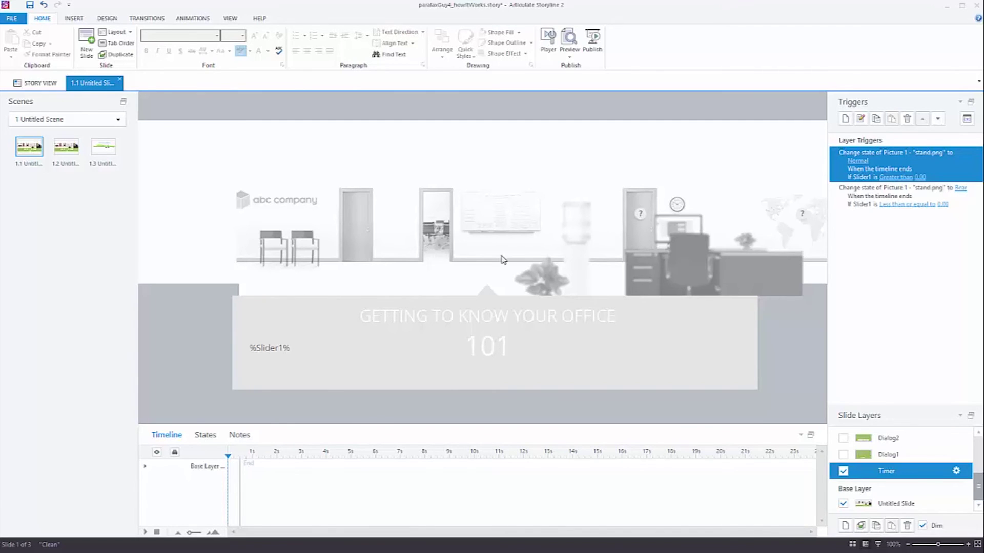
- Return to slide 1.1's Untitled Slide base layer and its Slider1-driven triggers
click(916, 505)
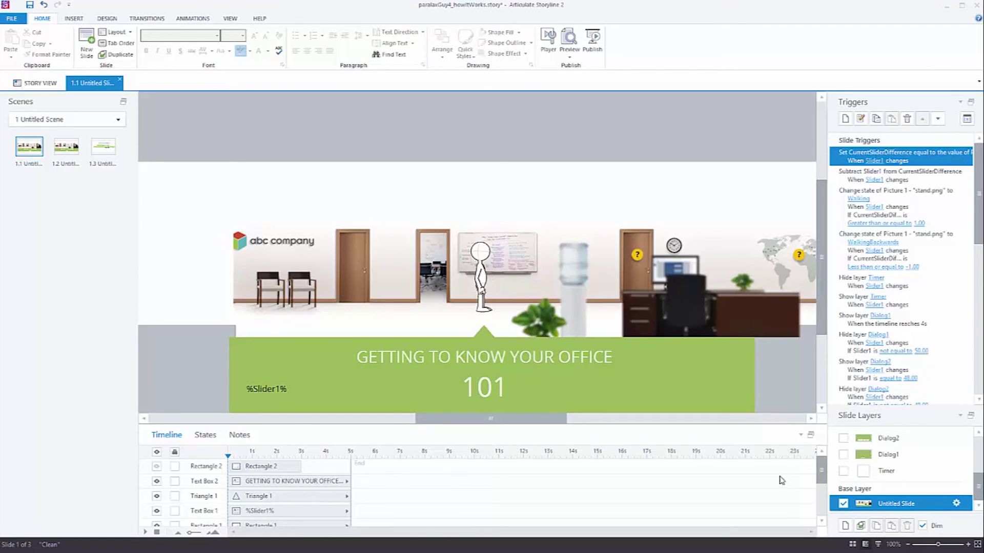
- Hide Picture 1's standing figure and select the walkCycle01.gif walker to view its Line Motion Path 1
drag(822, 474, 823, 500)
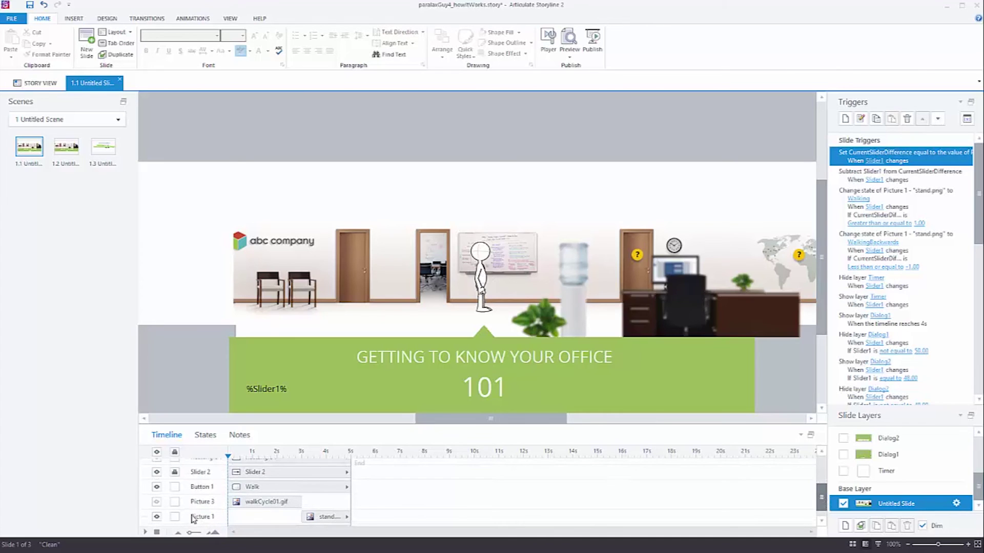
click(164, 504)
click(156, 518)
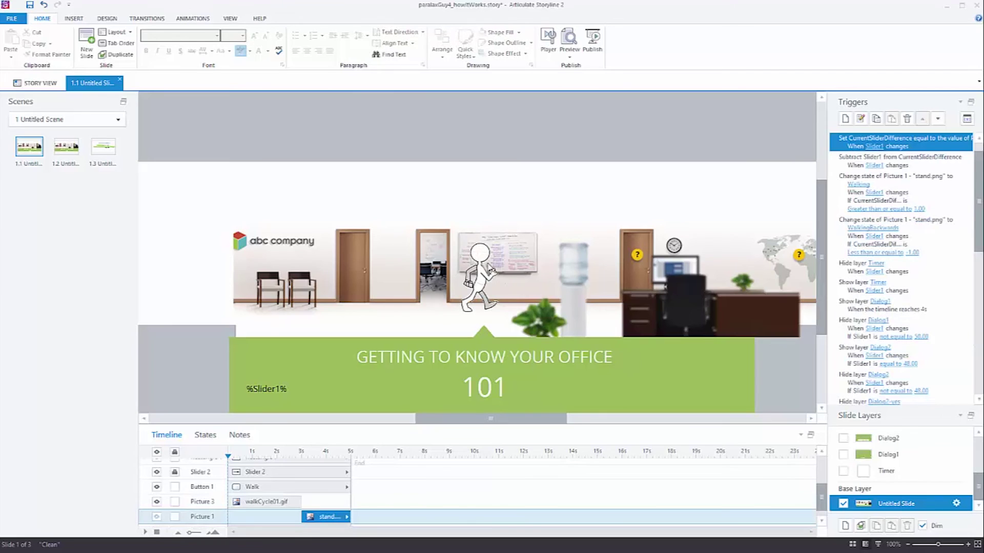
click(271, 504)
click(202, 20)
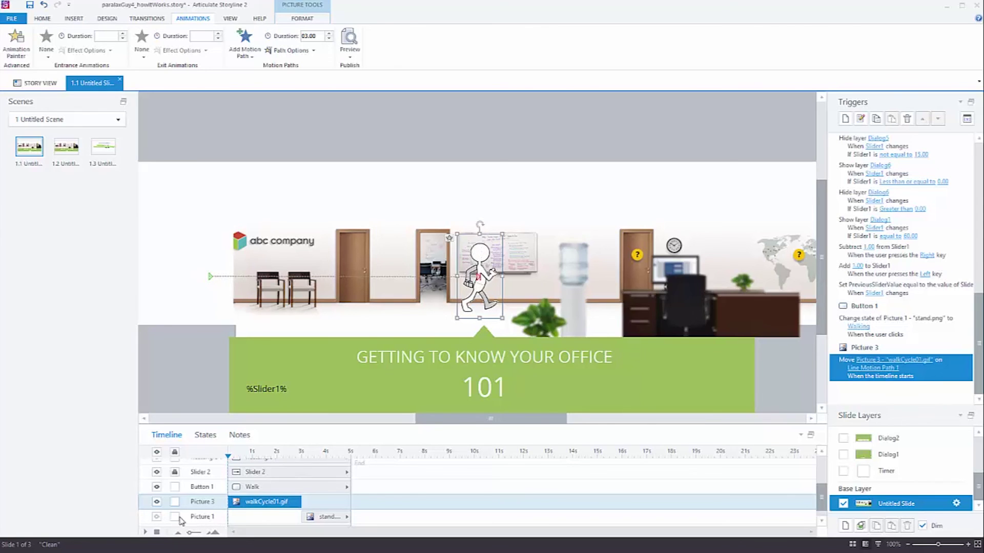
- Unhide Picture 1 so the stand.png figure shows beside the walkCycle01.gif walker
click(156, 517)
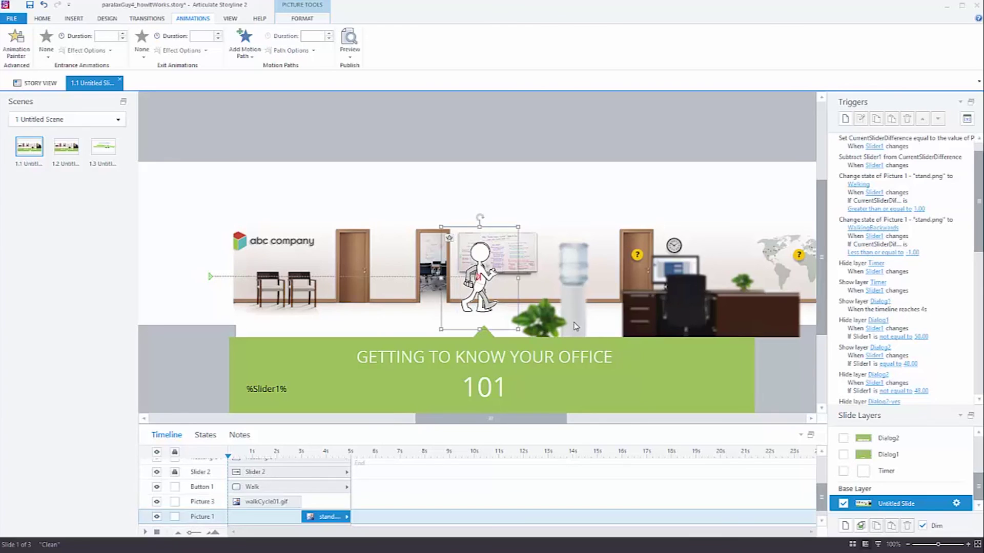